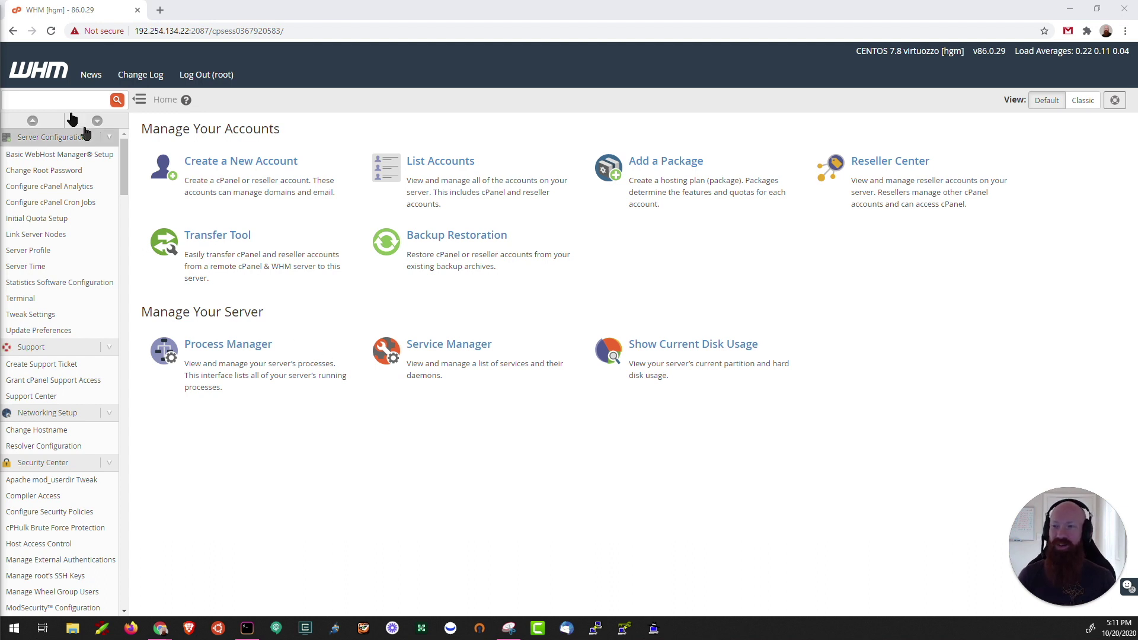
Step: Filter the WHM sidebar for 'Easy' and open EasyApache 4
click(55, 99)
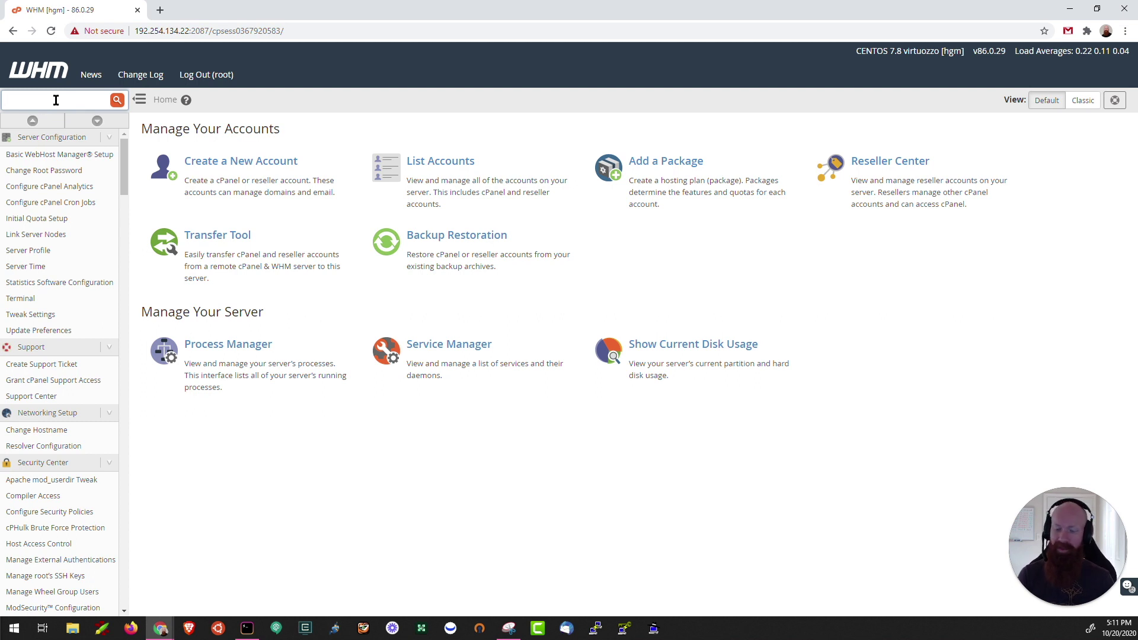
text(Easy)
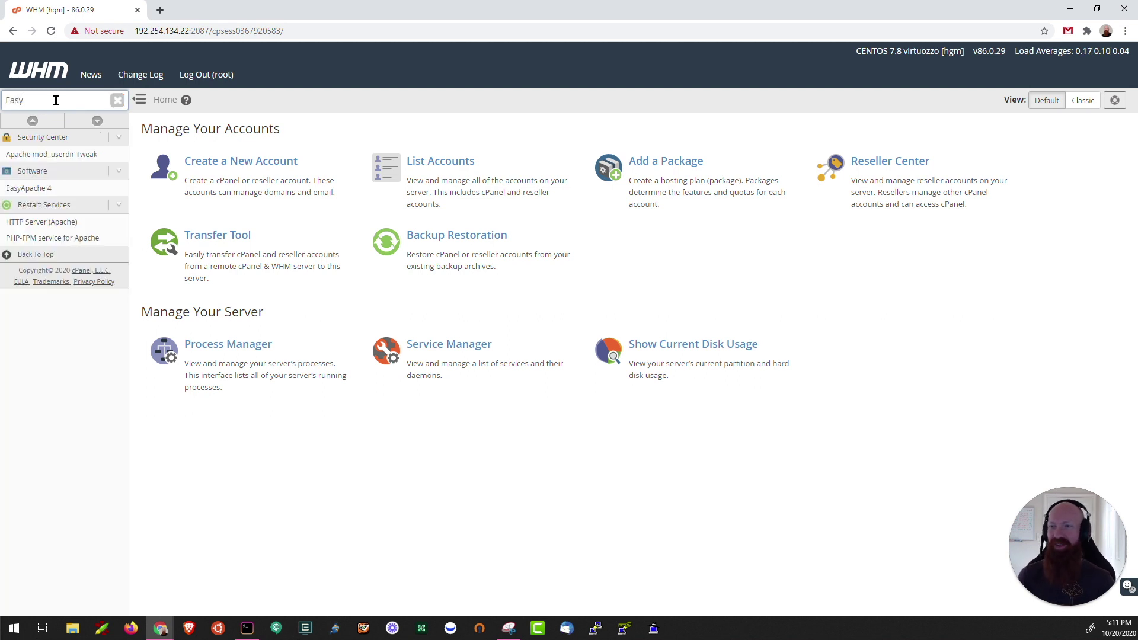
click(32, 196)
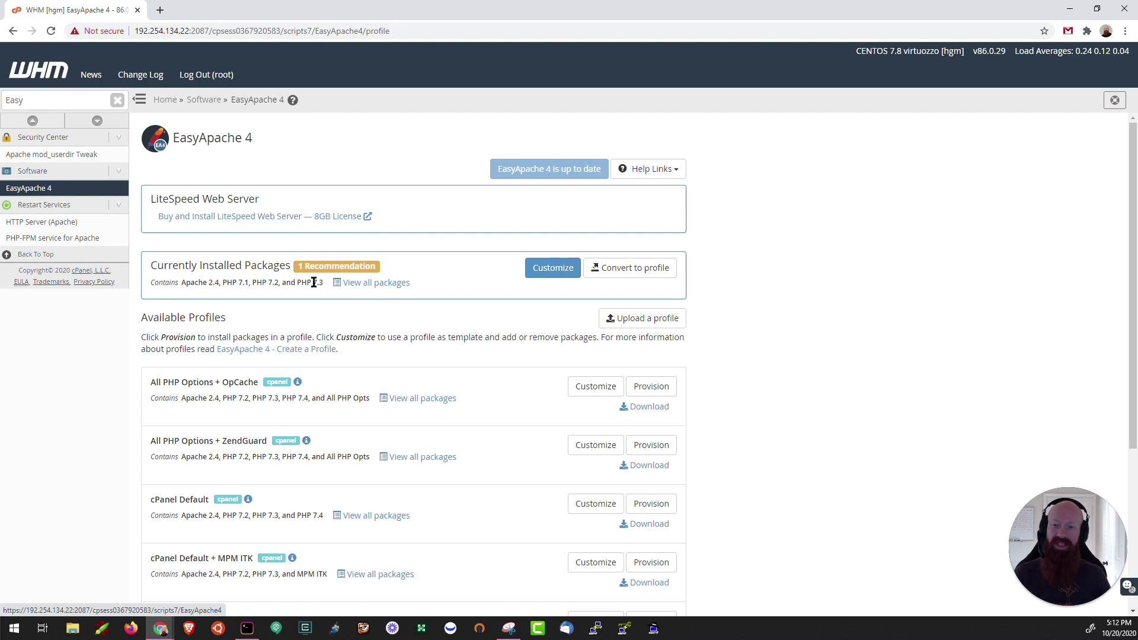
Step: Customize the Currently Installed Packages set in EasyApache 4
click(554, 268)
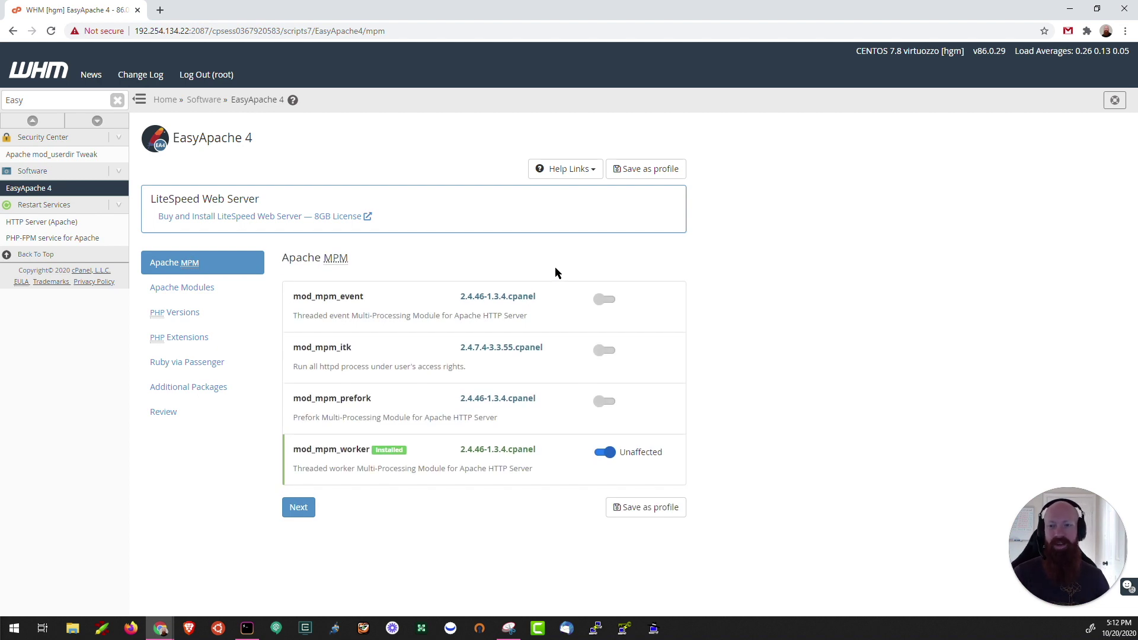
Step: Switch the customization wizard to the Apache Modules step
click(176, 292)
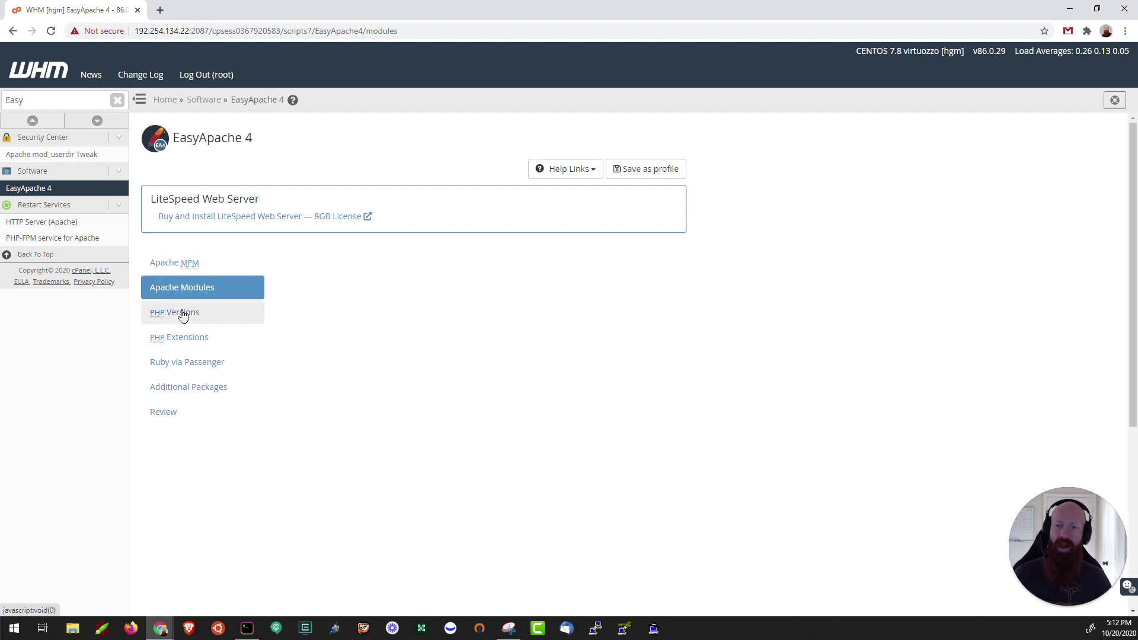
Step: Enable php74 with 'PHP 7.4 and Extensions' and continue to PHP Extensions
click(184, 317)
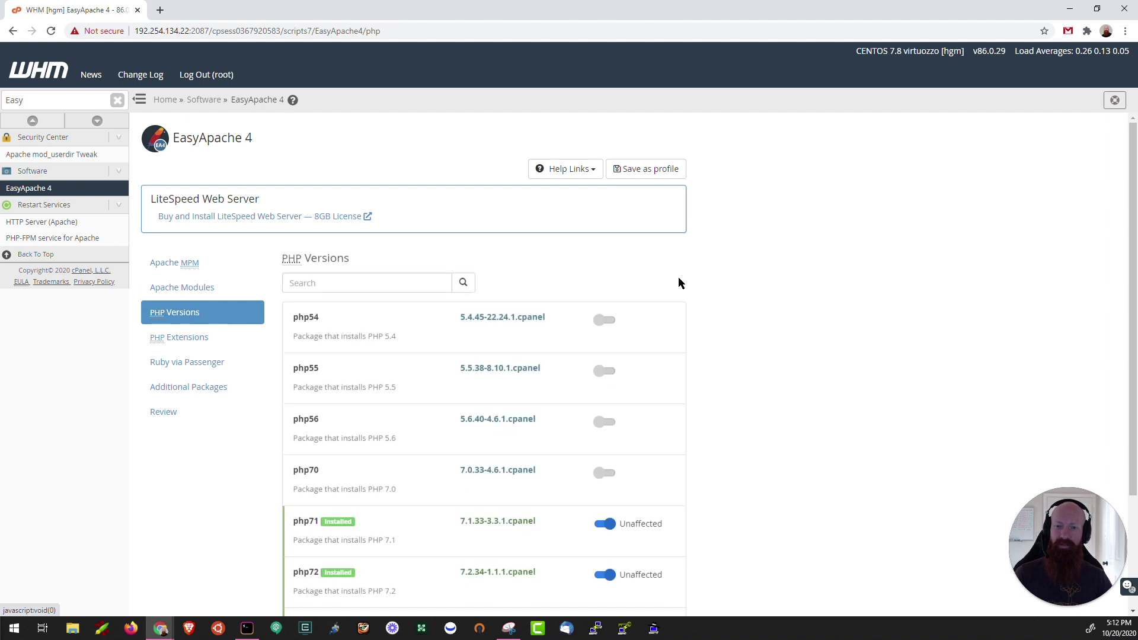
scroll(811, 268, down, 2)
scroll(859, 282, up, 1)
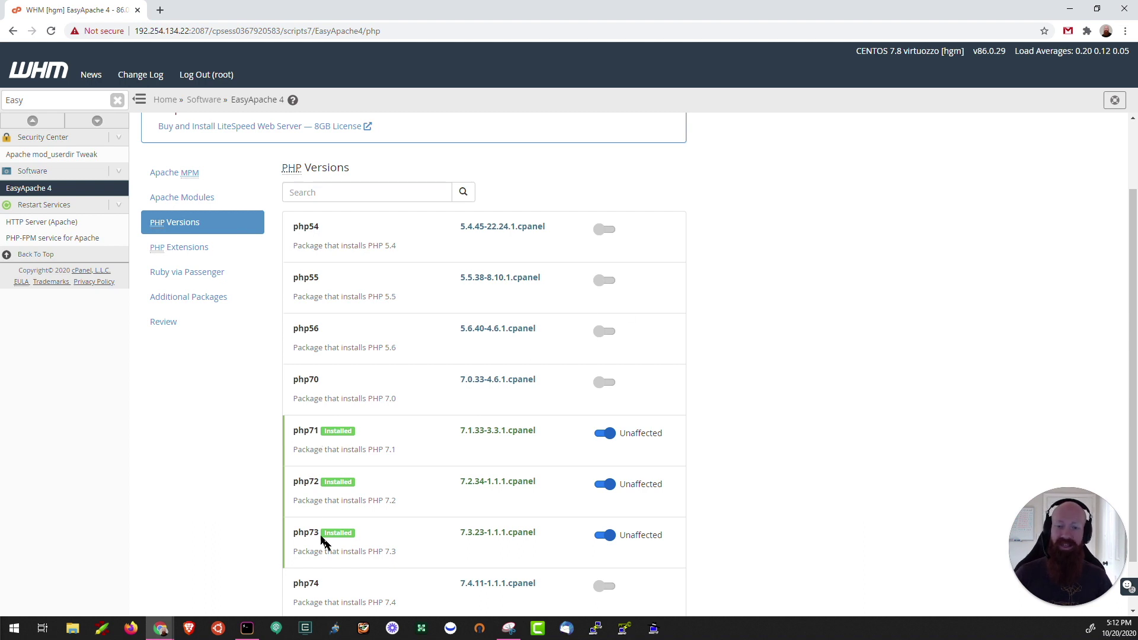
scroll(320, 533, down, 1)
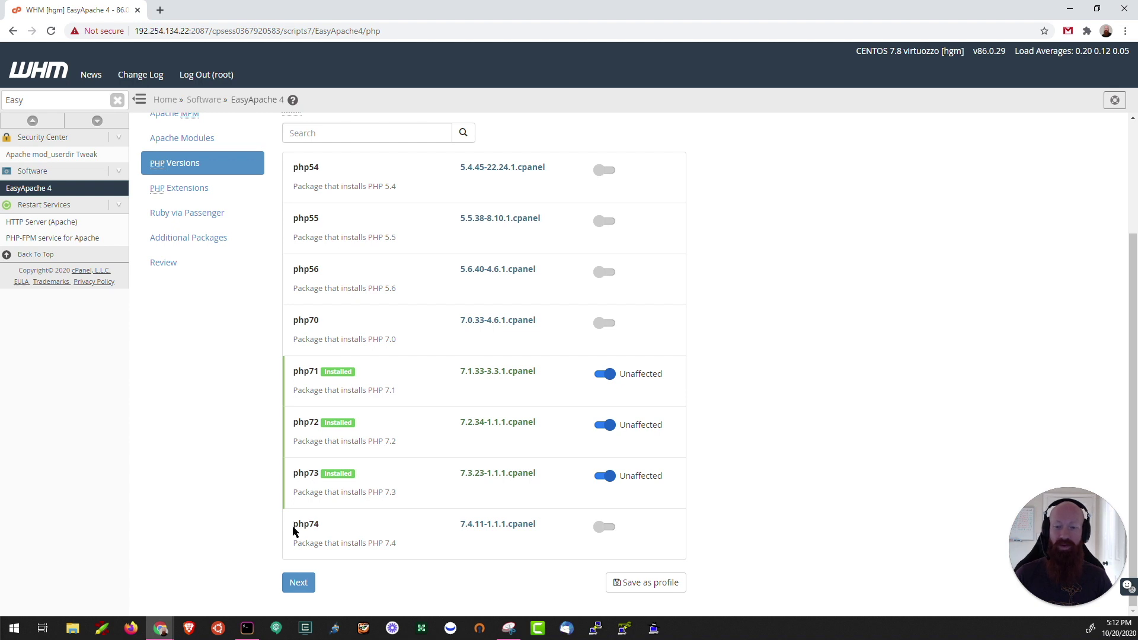
click(603, 526)
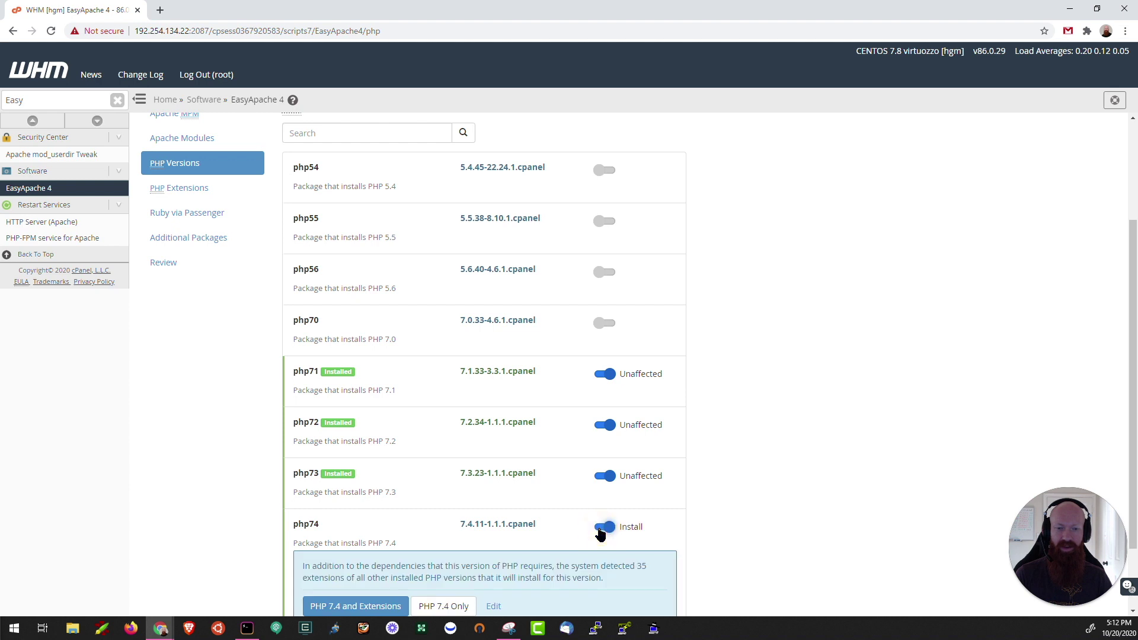
scroll(745, 482, down, 1)
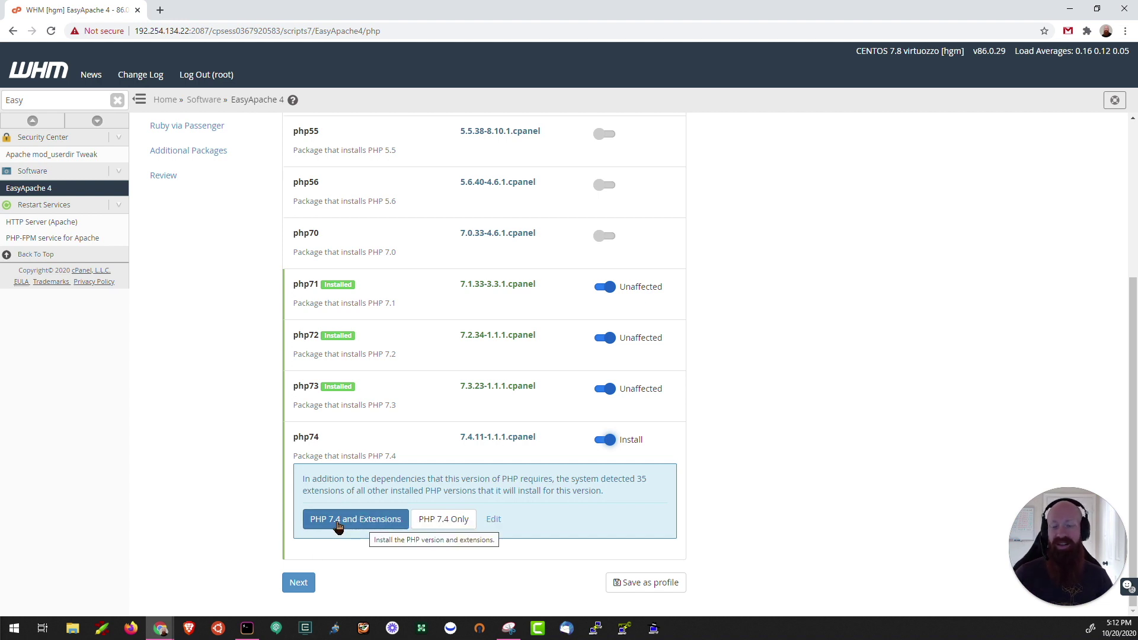
click(339, 524)
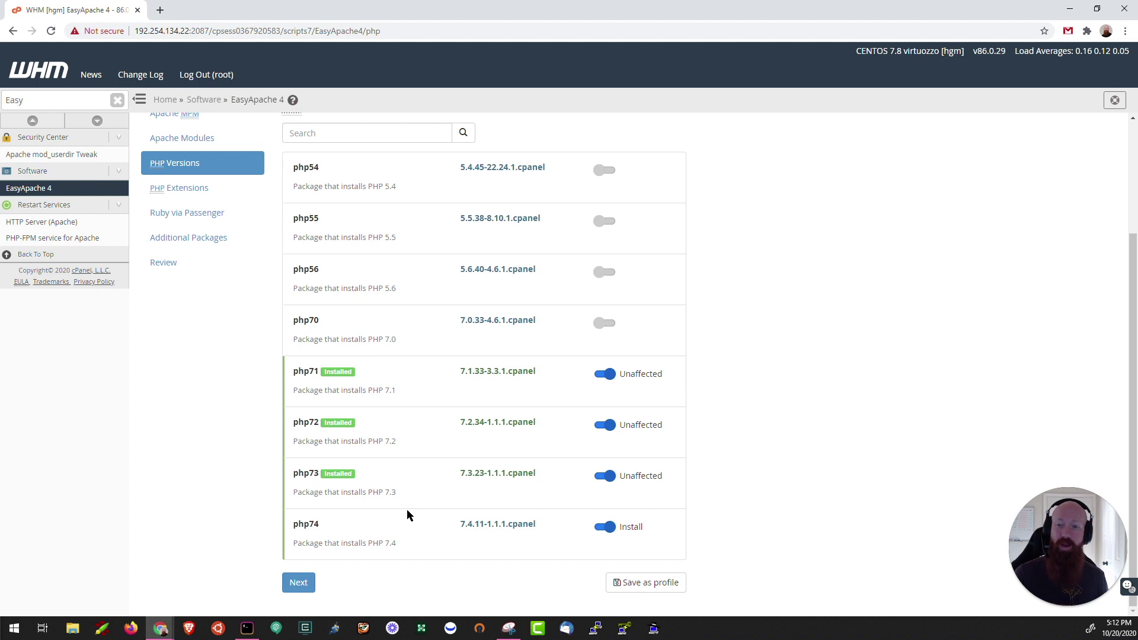
click(297, 583)
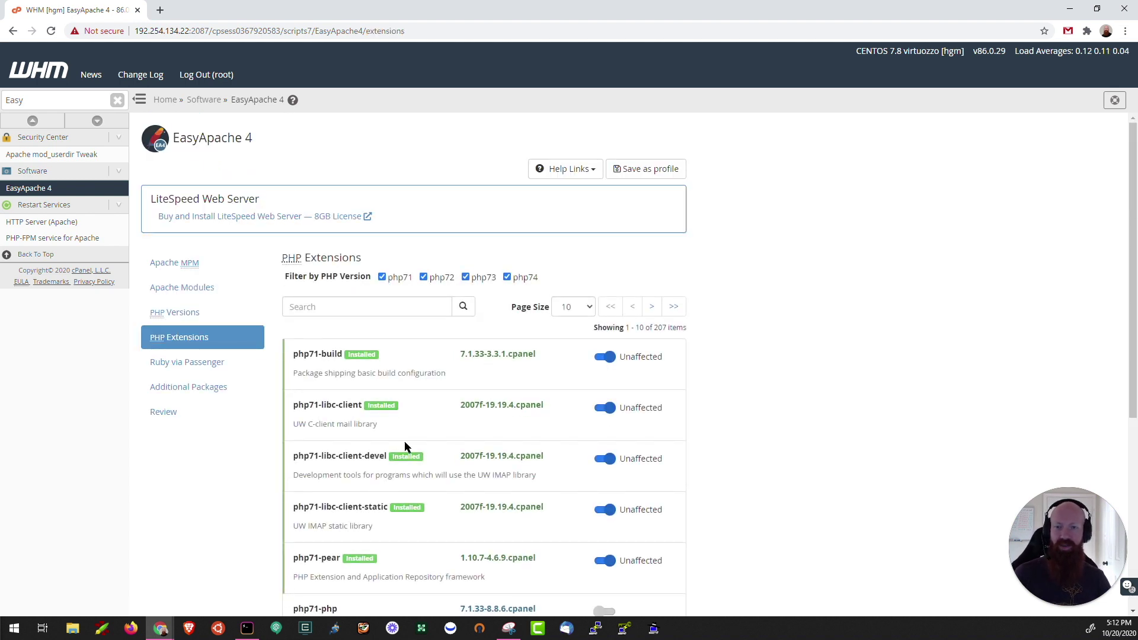
scroll(451, 414, down, 2)
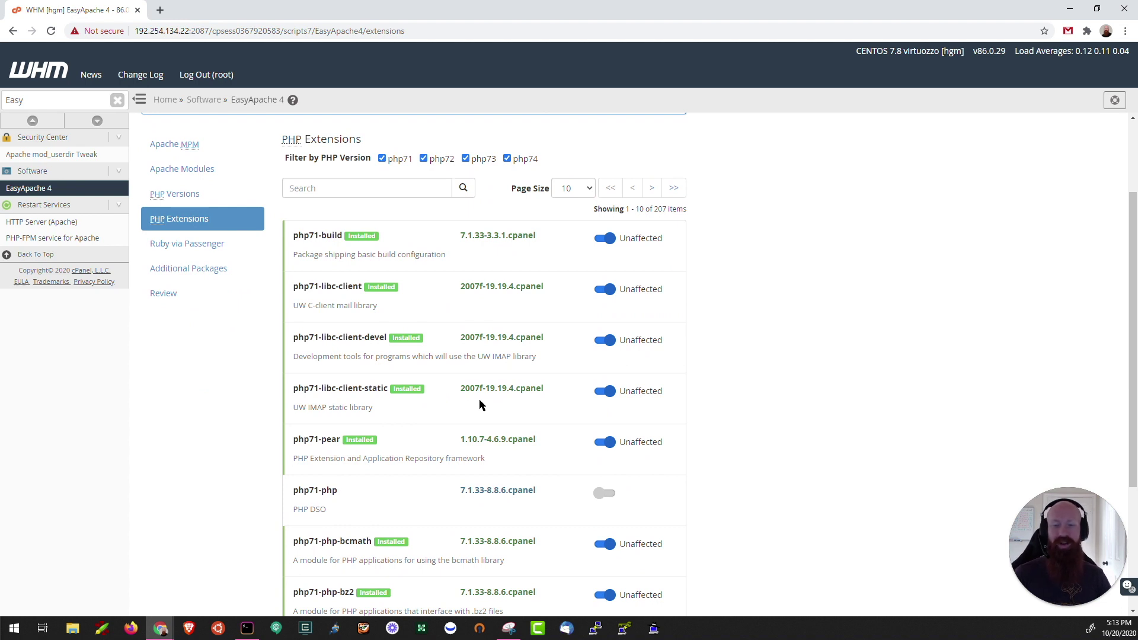
scroll(479, 405, down, 2)
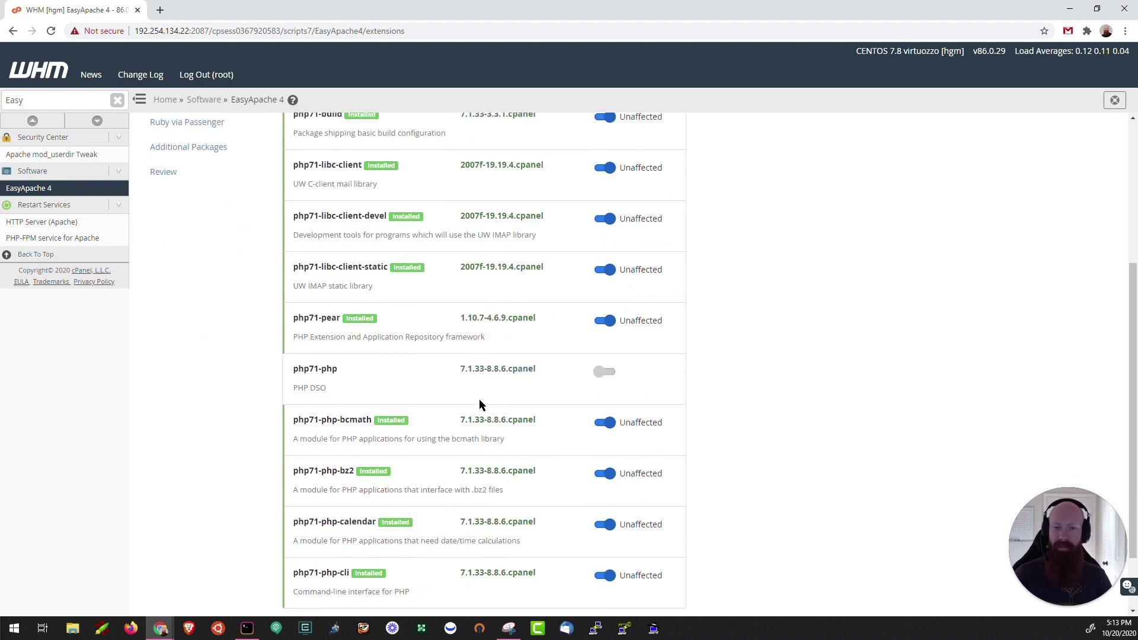
scroll(480, 405, down, 1)
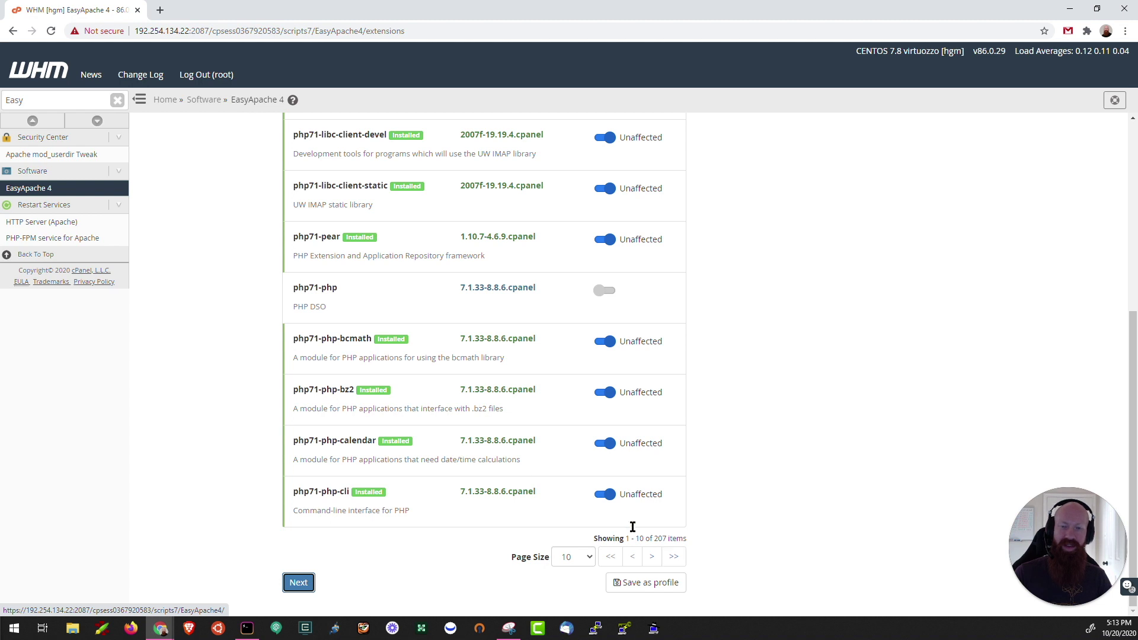
scroll(535, 489, up, 5)
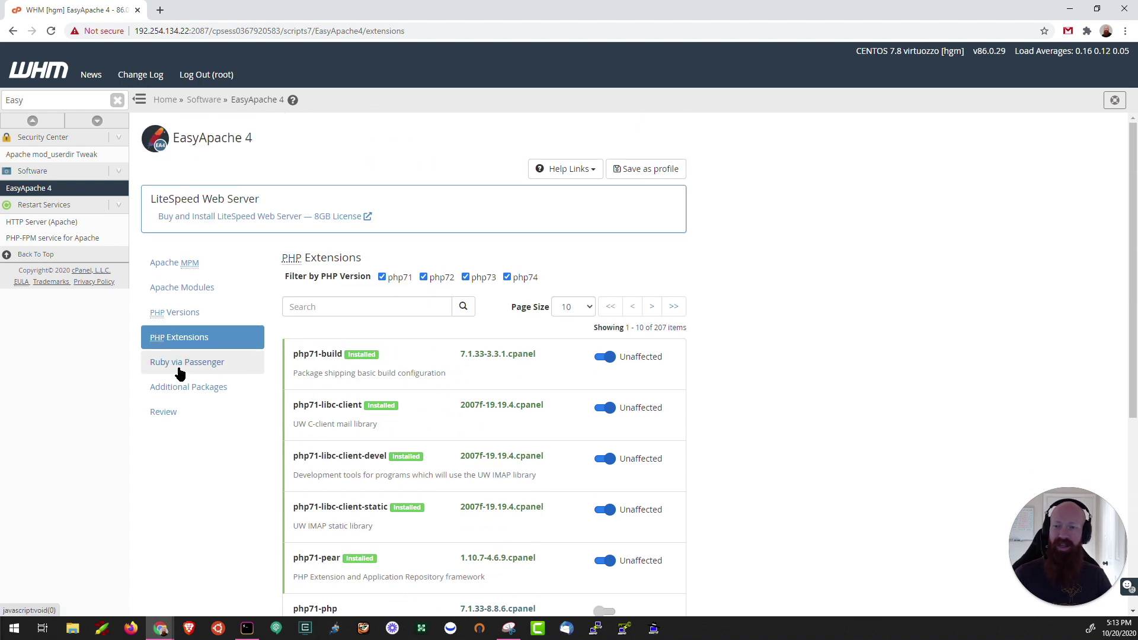
scroll(356, 444, down, 3)
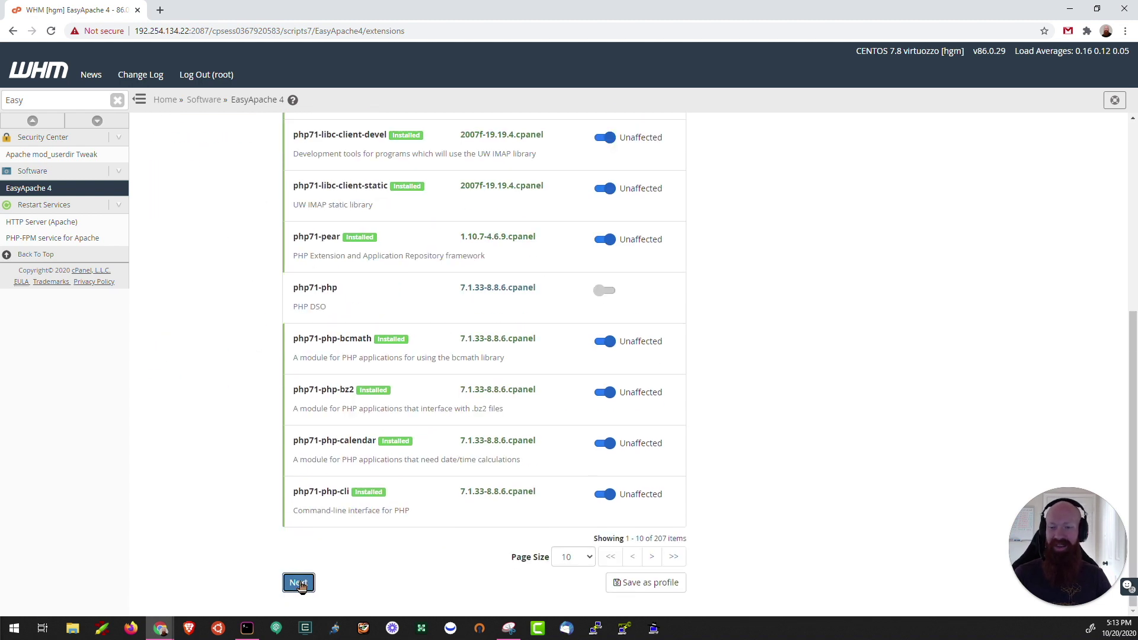
Step: Skip PHP Extensions, Ruby and Additional Packages unchanged to reach the Review step
click(297, 584)
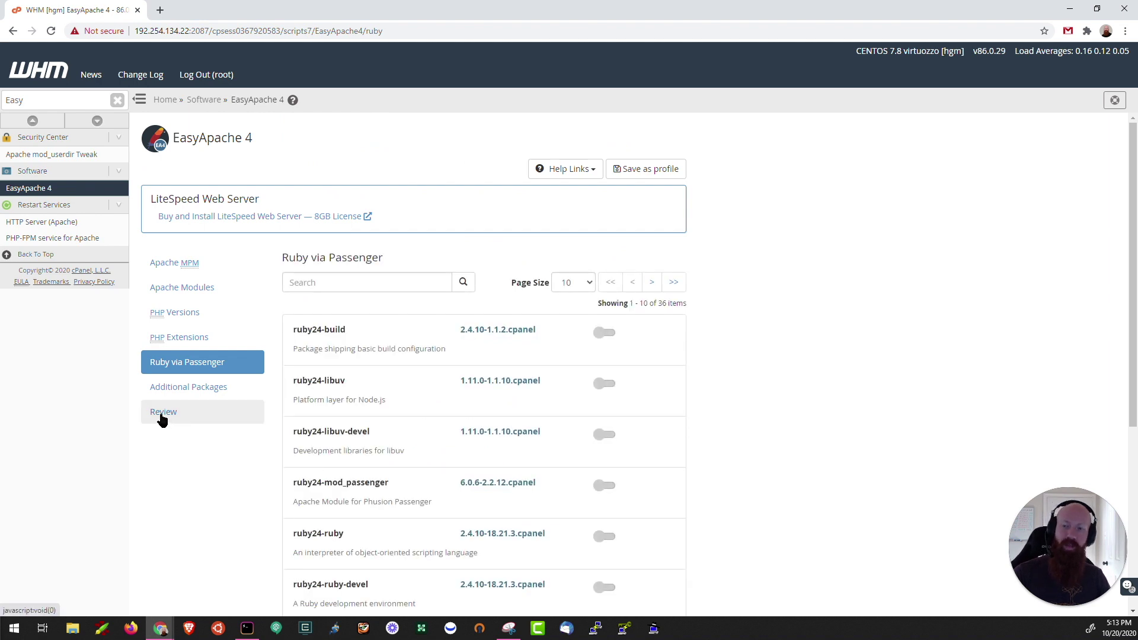
click(182, 394)
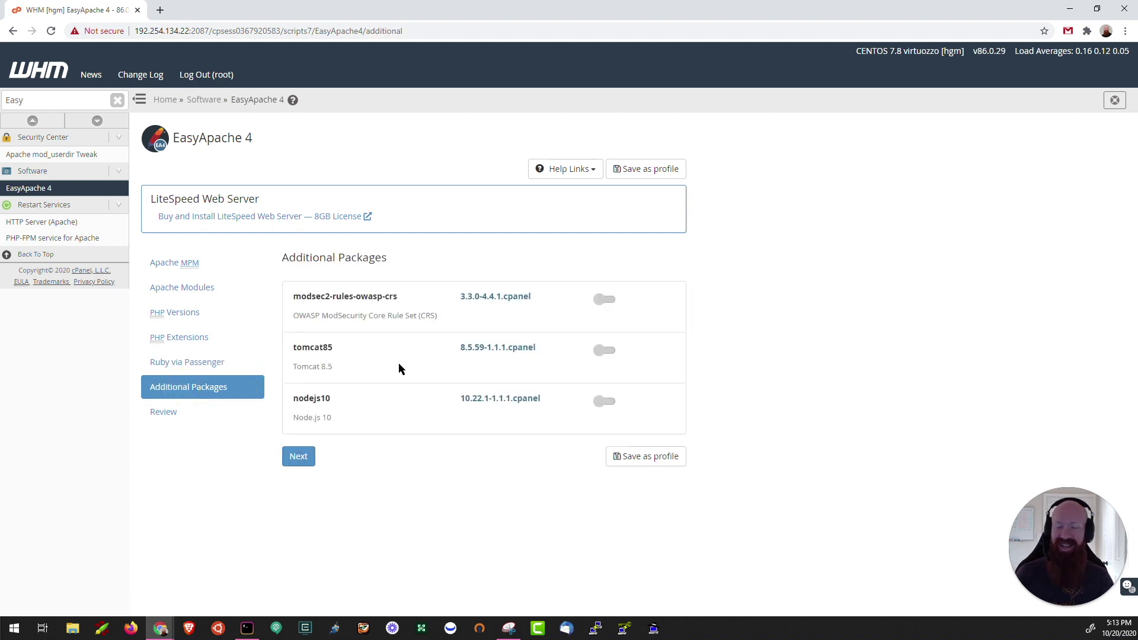
click(165, 418)
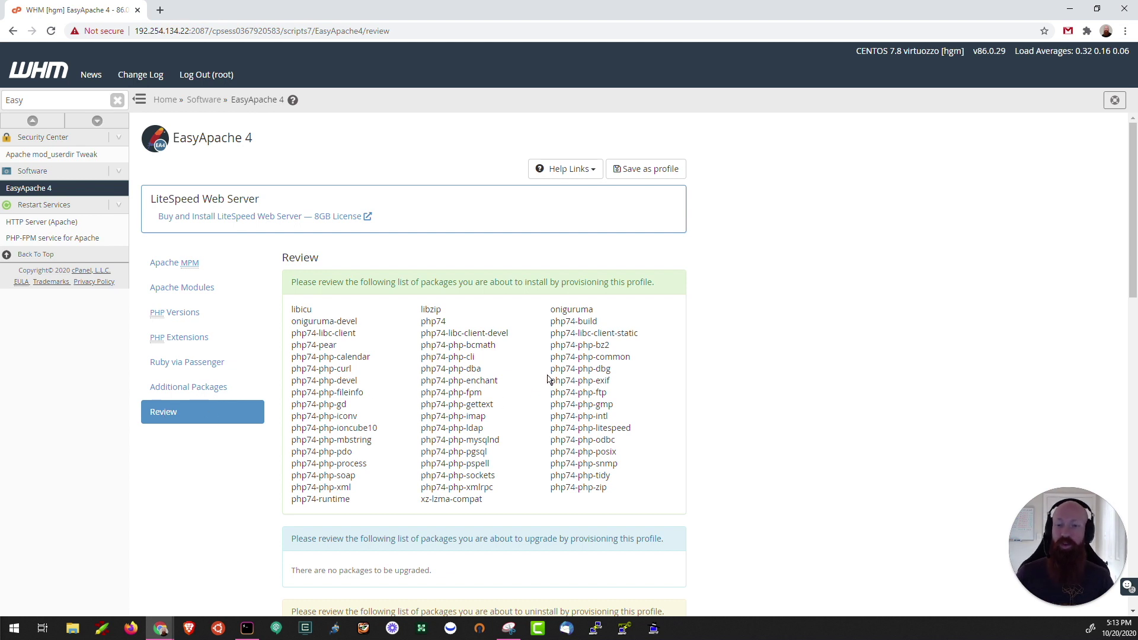
scroll(622, 342, down, 1)
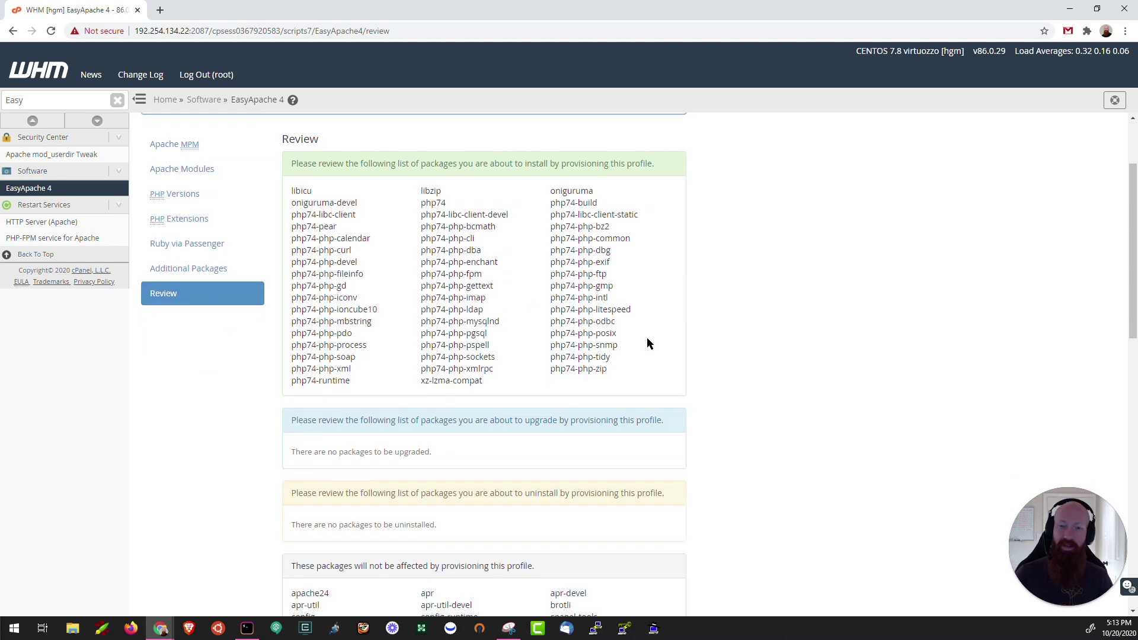
scroll(642, 330, down, 2)
scroll(659, 304, down, 2)
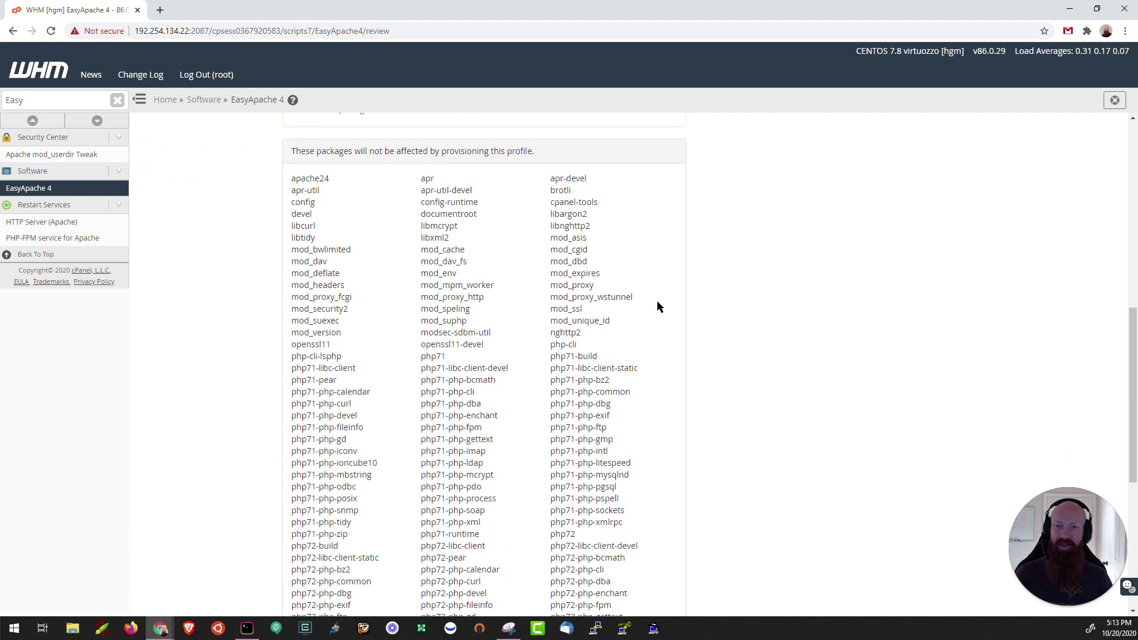
scroll(657, 307, down, 2)
scroll(657, 306, down, 1)
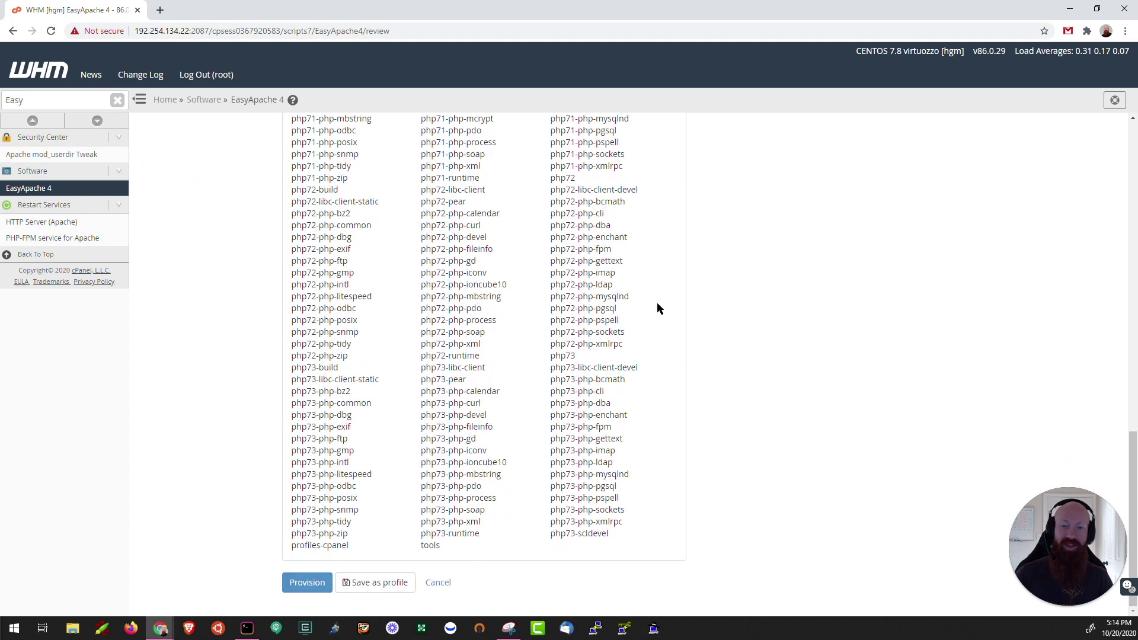
Step: Provision the reviewed PHP 7.4 packages
click(306, 583)
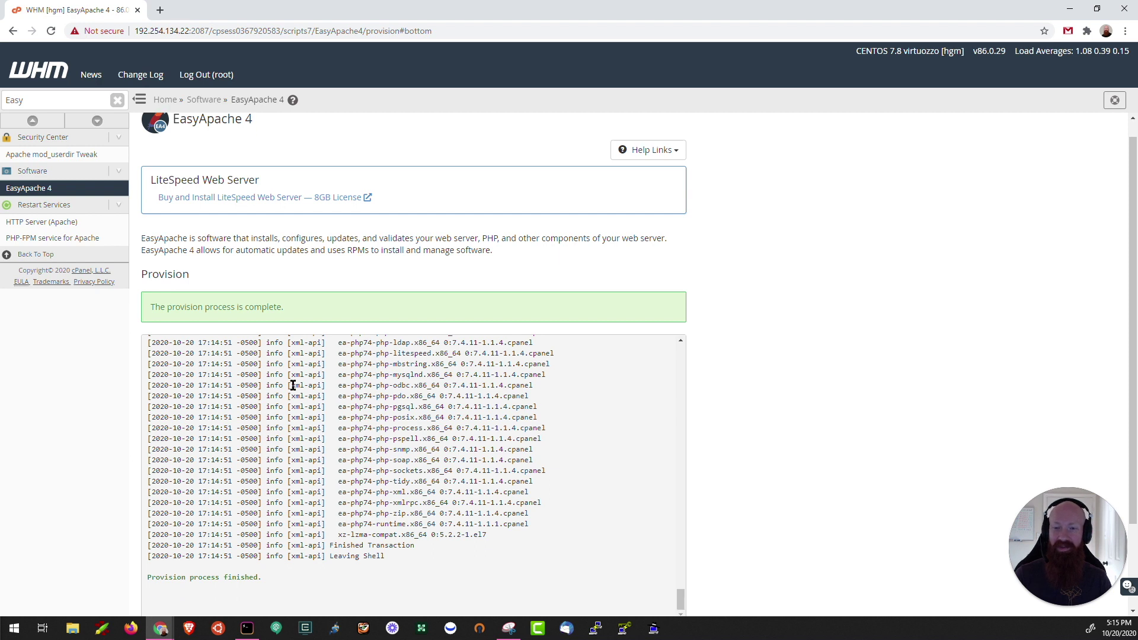
scroll(294, 387, down, 2)
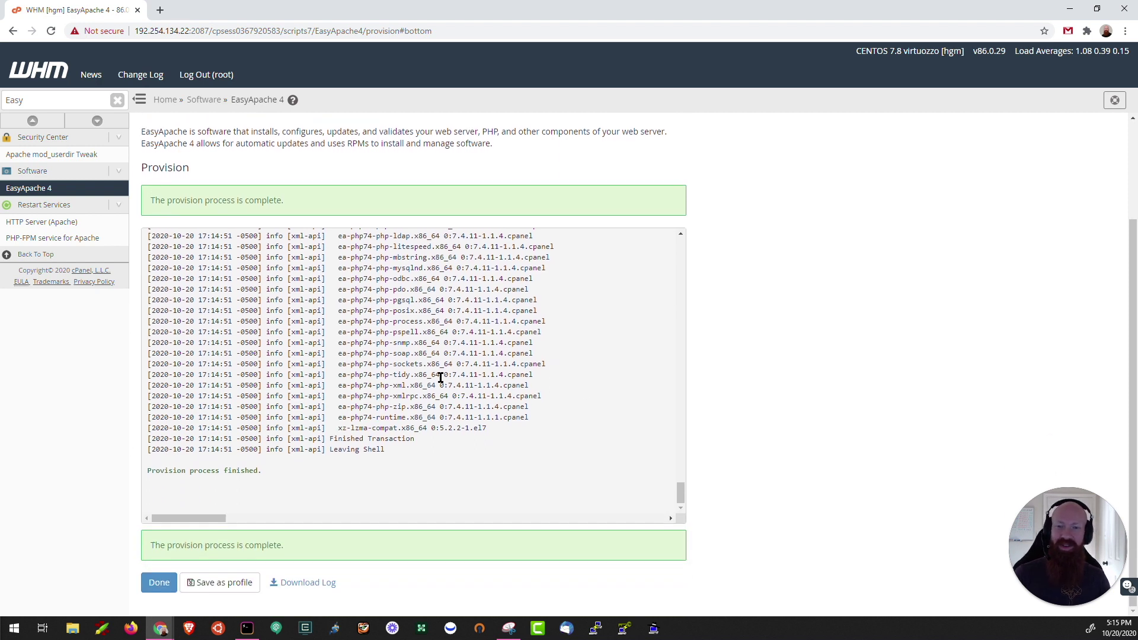
Step: Dismiss the completed provision log and return to the EasyApache 4 overview
click(160, 584)
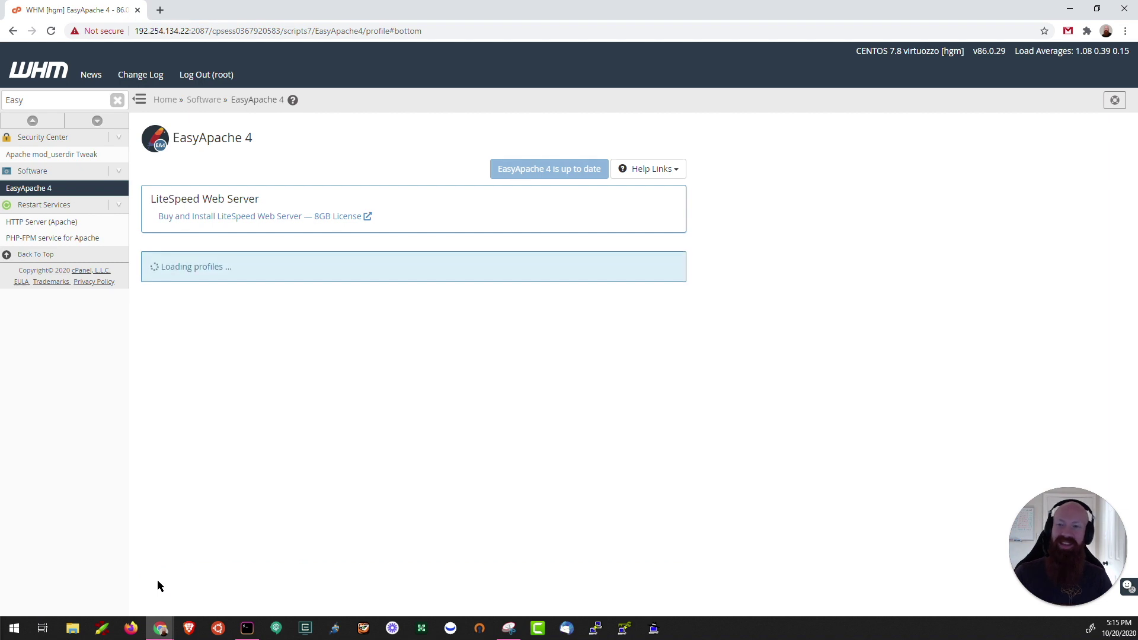